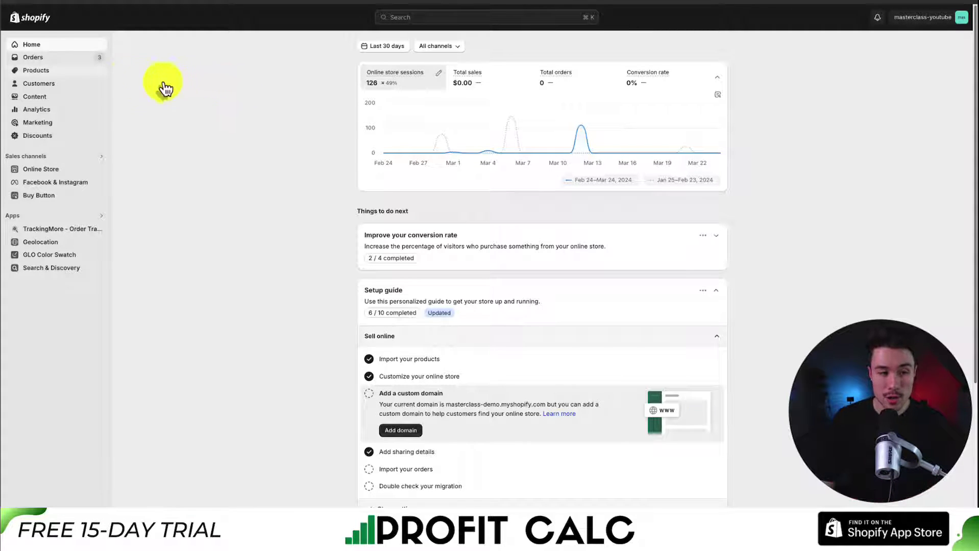
- From the Products list, export all products as a plain CSV file
click(34, 70)
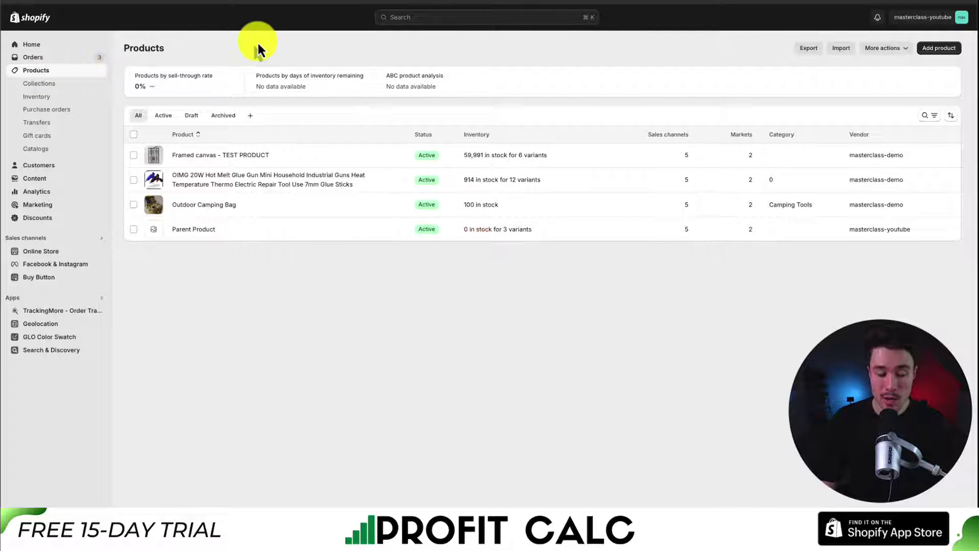
click(810, 48)
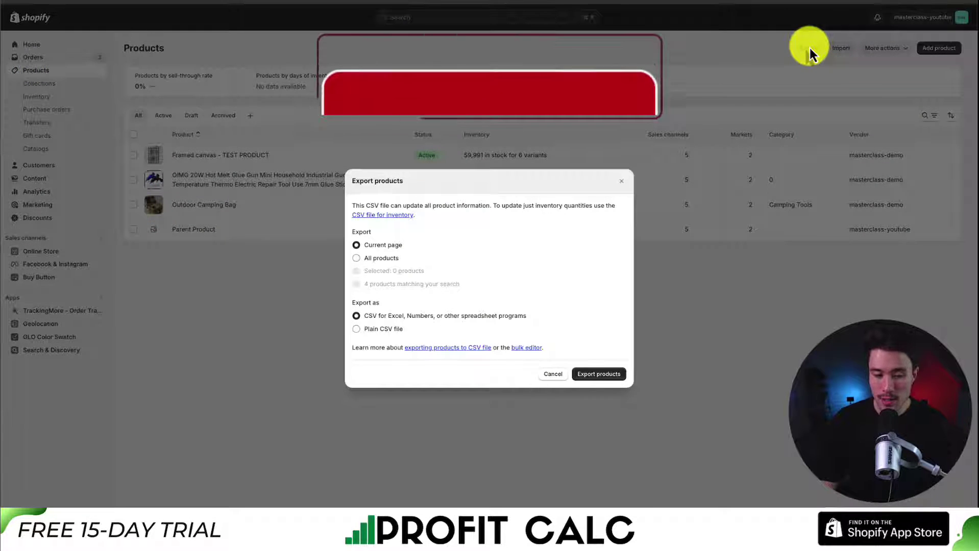
click(383, 258)
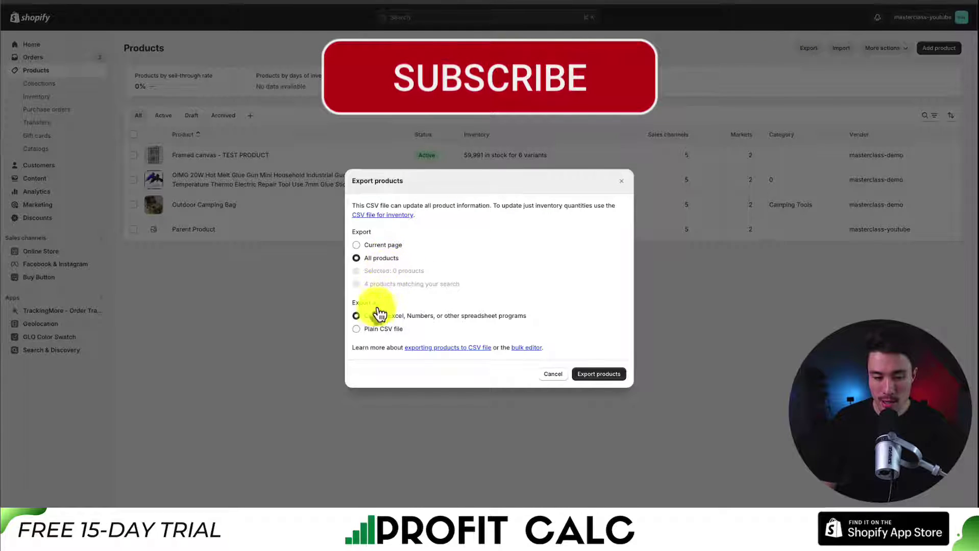
click(374, 329)
click(599, 375)
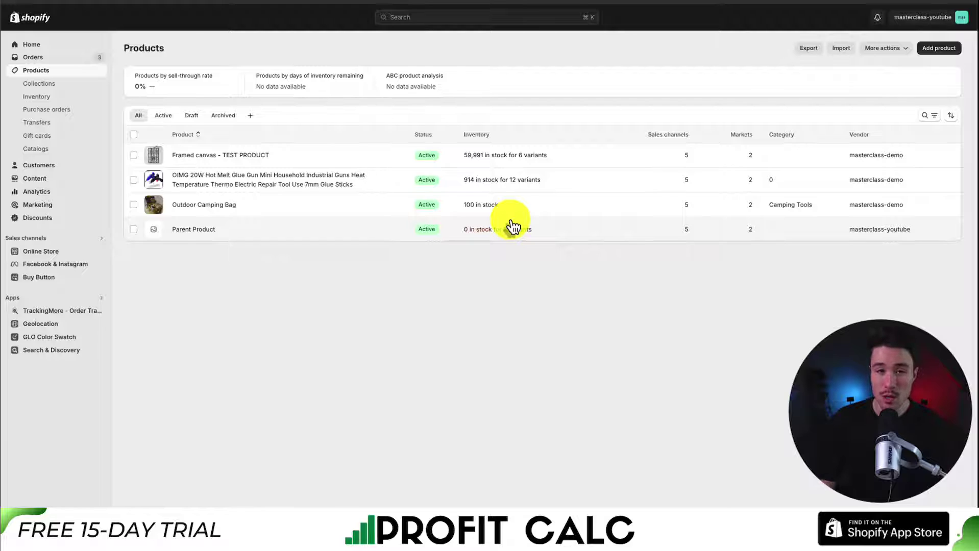
- Open the Framed canvas product and change its title to 'Framed canvas - CHANGE THE TITLE'
click(215, 156)
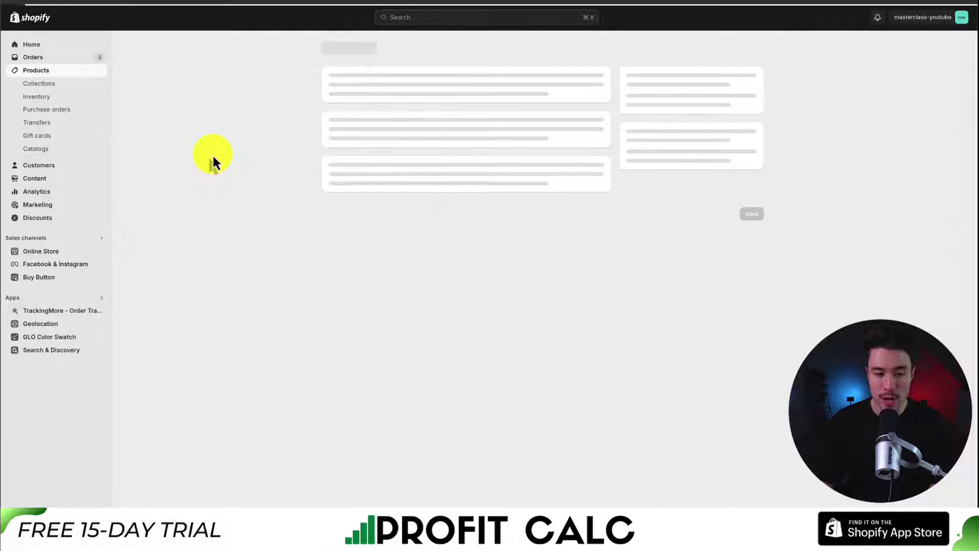
drag(445, 93, 384, 95)
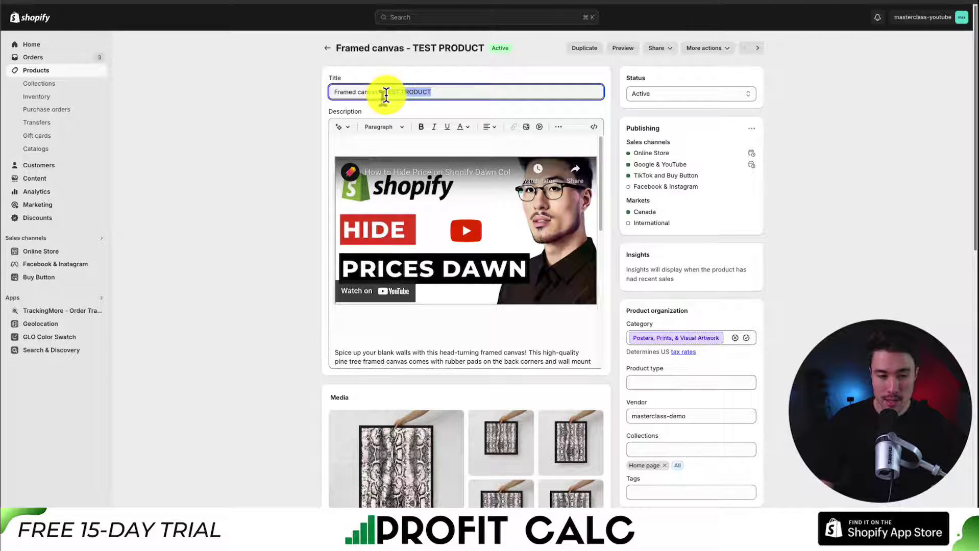
text(HANGE THE TI)
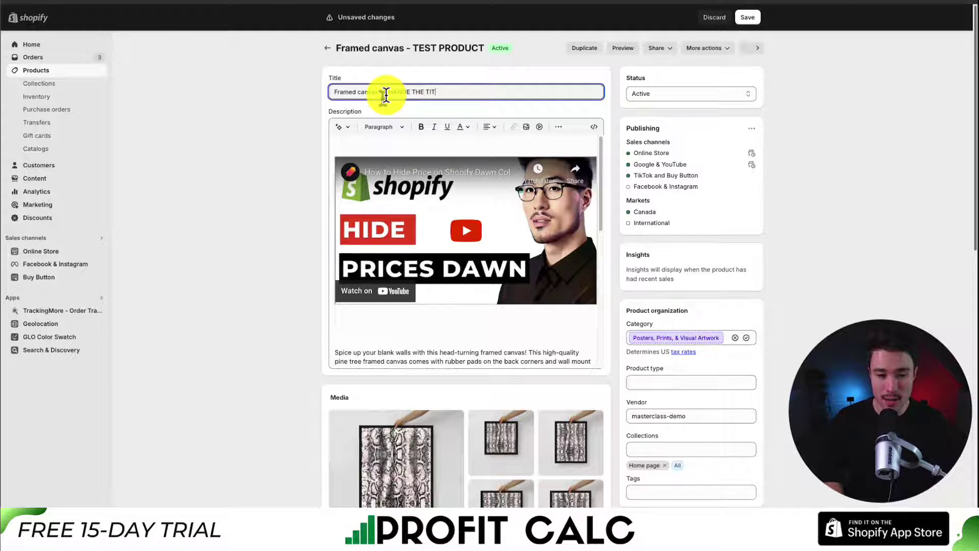
- Set the 12"×16" through 24"×36" variant prices to 200.00, then save the product
scroll(503, 332, down, 8)
click(498, 330)
double_click(528, 331)
key(ctrl+c)
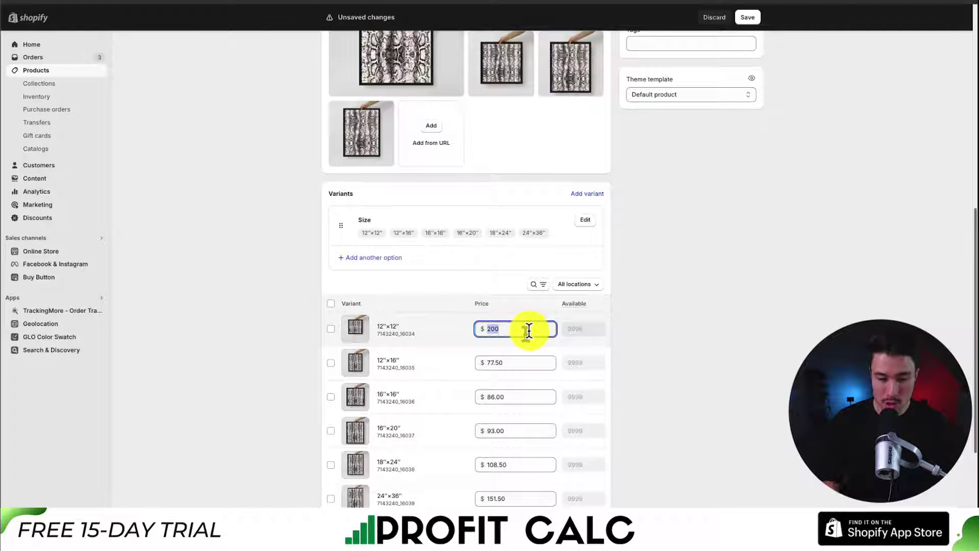
click(503, 360)
key(ctrl+v)
click(503, 400)
key(ctrl+v)
click(524, 431)
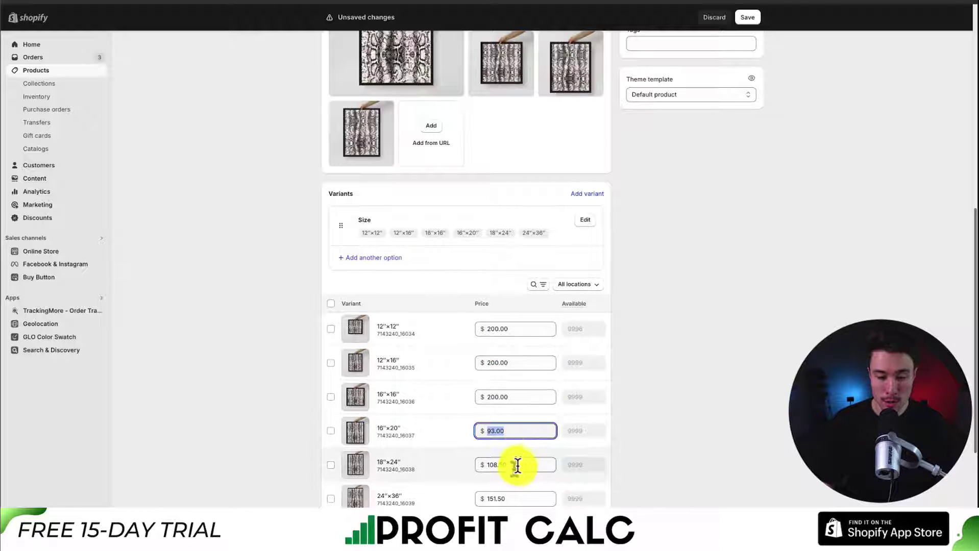
text(200.00)
click(518, 464)
text(200.00)
click(521, 499)
text(200.00)
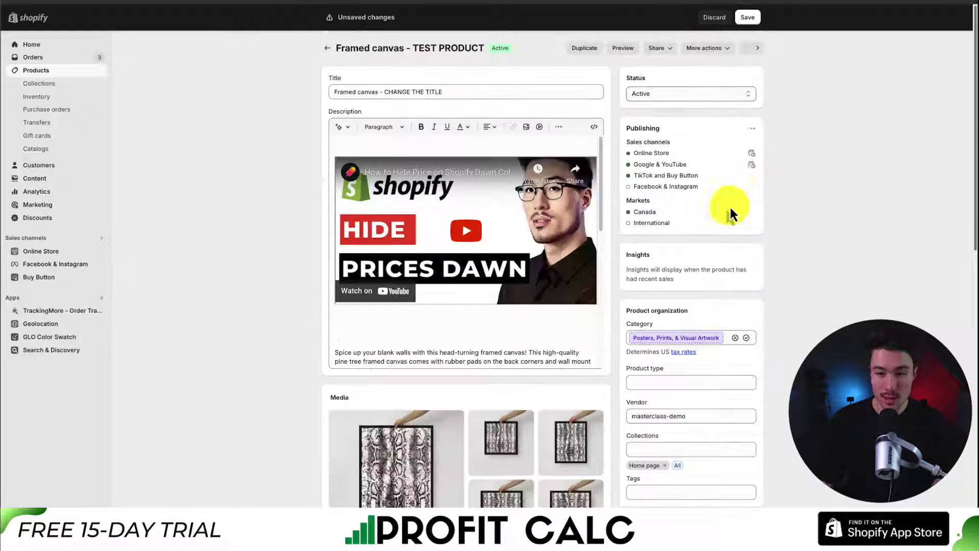
click(747, 17)
click(328, 49)
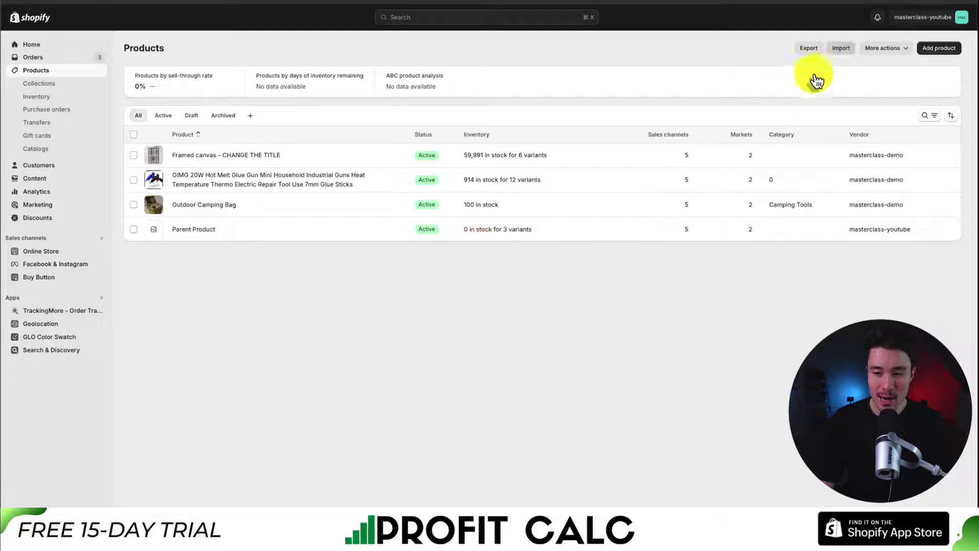
- Attach products_export_1 (1).csv for import, with overwriting on and publishing to all sales channels off
click(841, 49)
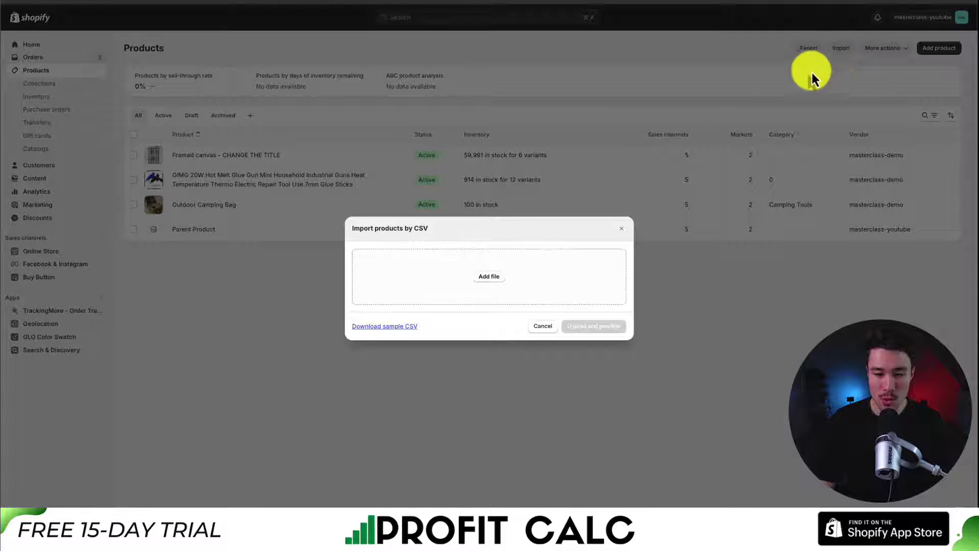
click(502, 281)
click(90, 124)
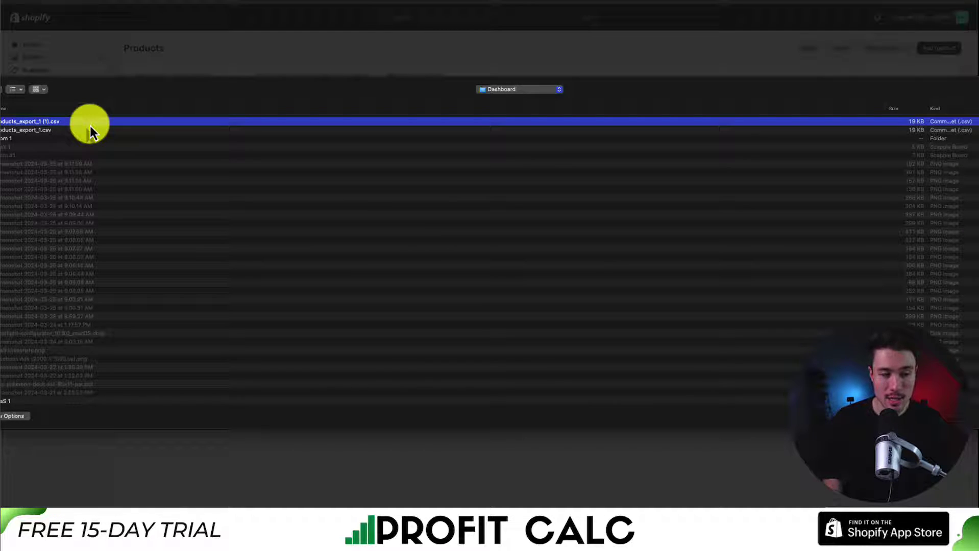
double_click(90, 125)
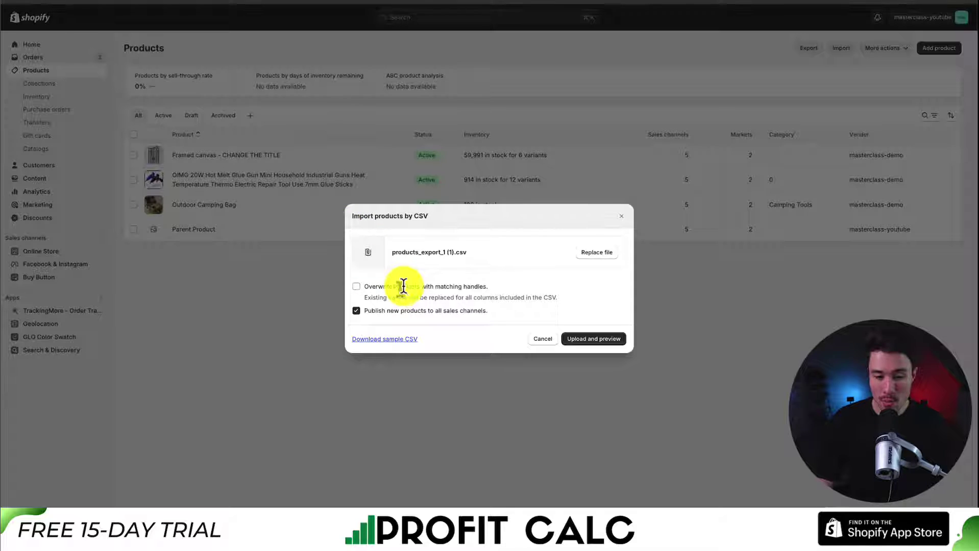
click(425, 311)
click(420, 289)
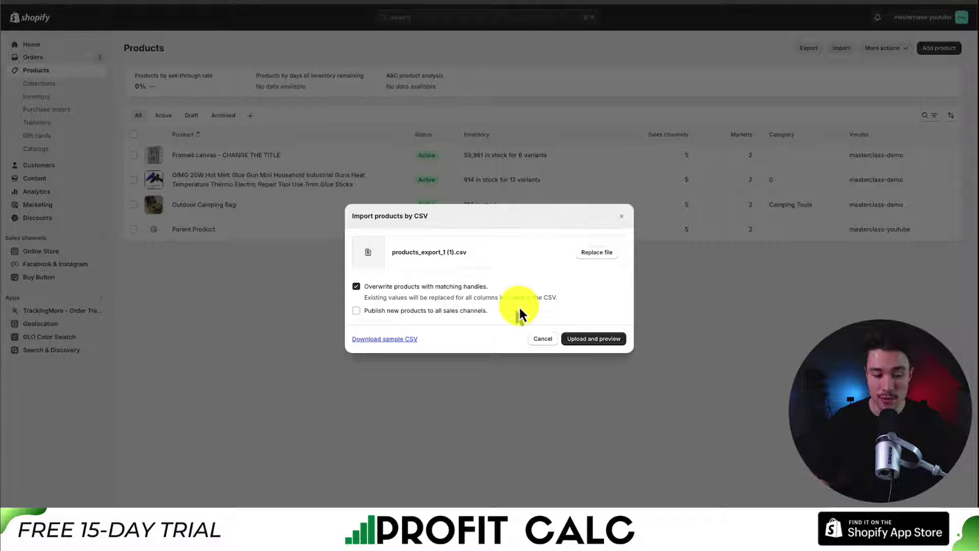
- Upload and preview the CSV, then import the backed-up products
click(578, 338)
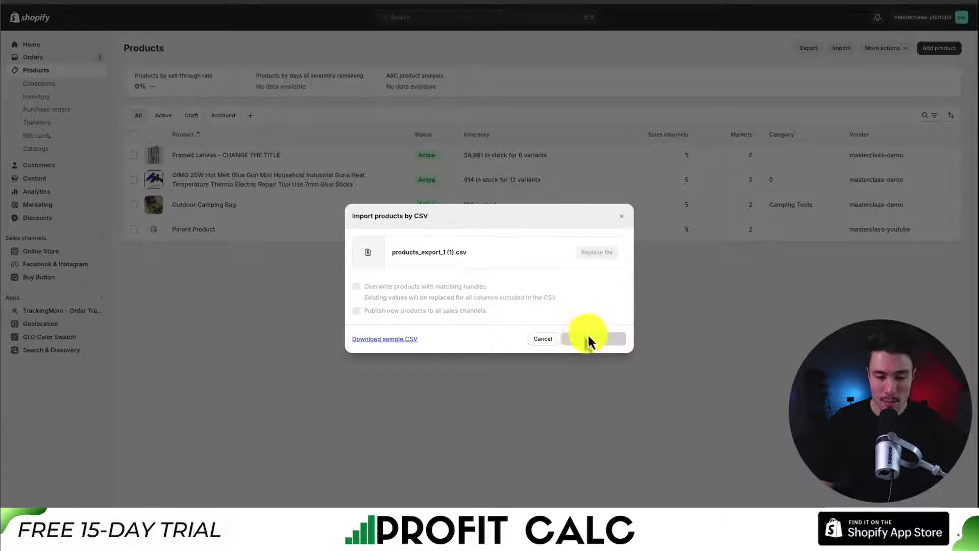
drag(404, 172, 588, 172)
click(531, 173)
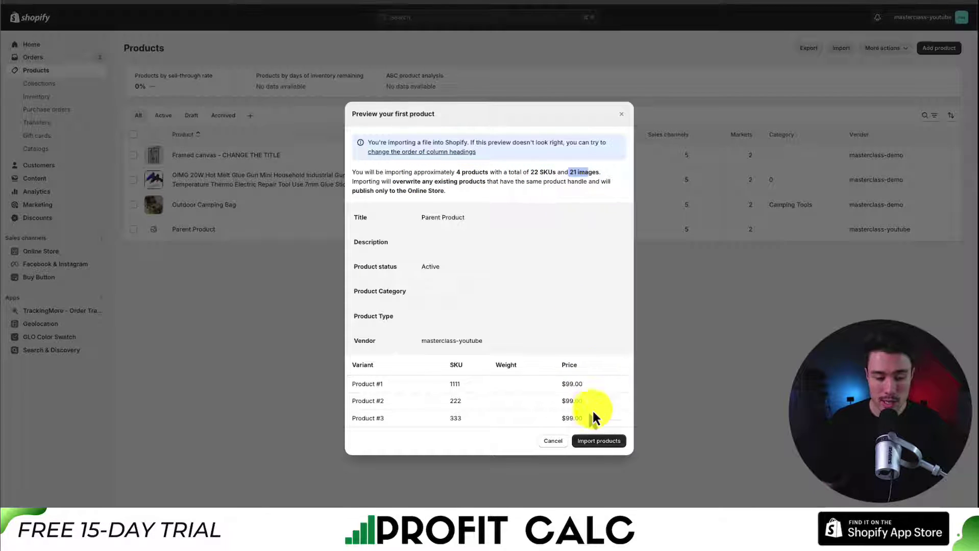
click(595, 442)
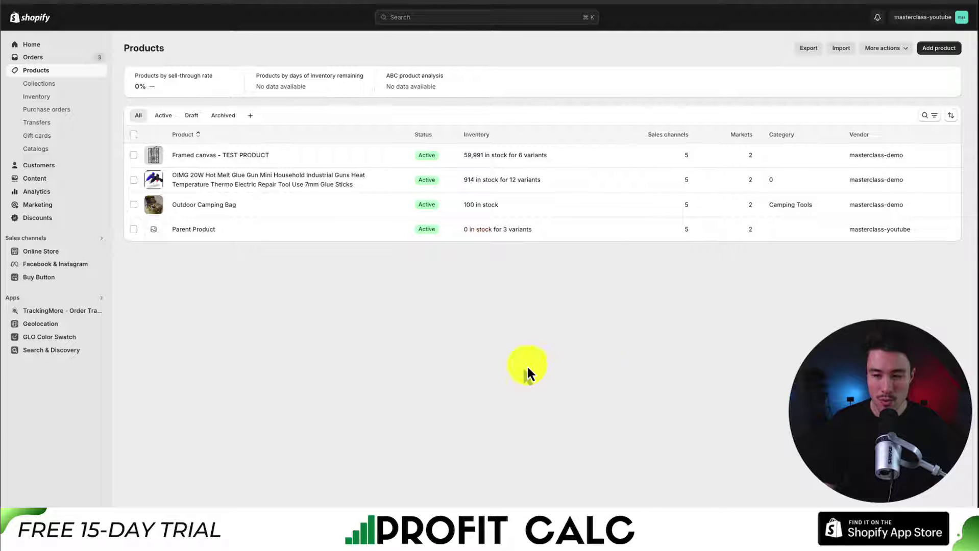
click(201, 156)
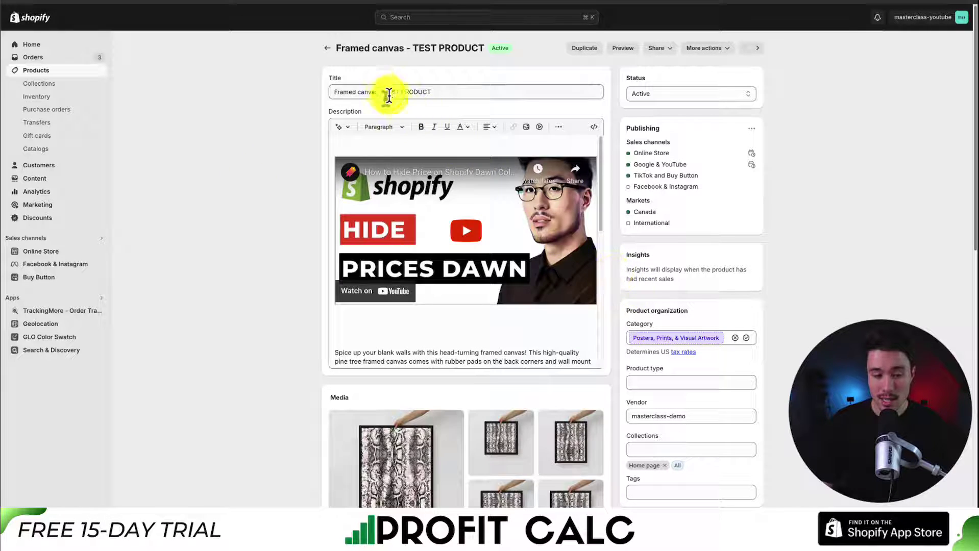
drag(385, 92, 437, 92)
triple_click(439, 92)
scroll(443, 96, down, 8)
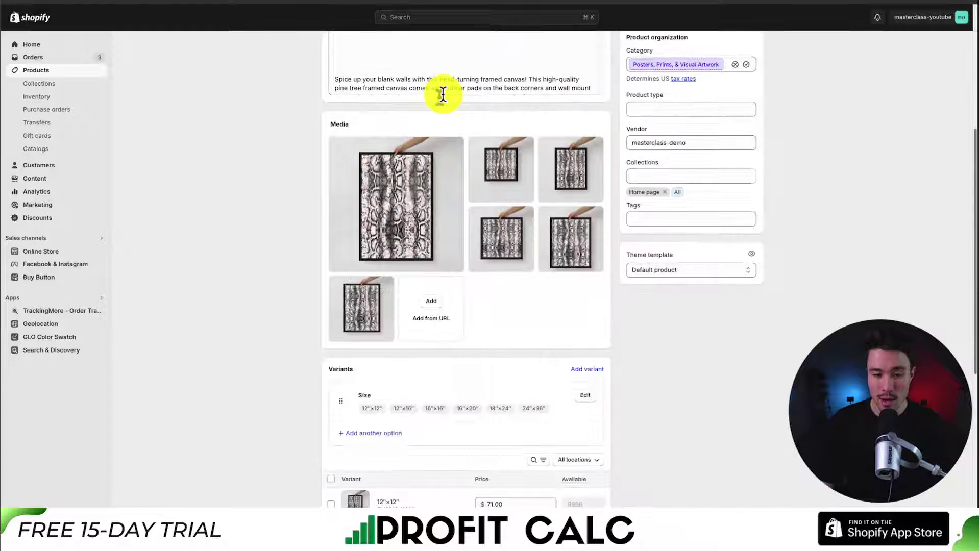
scroll(470, 143, down, 3)
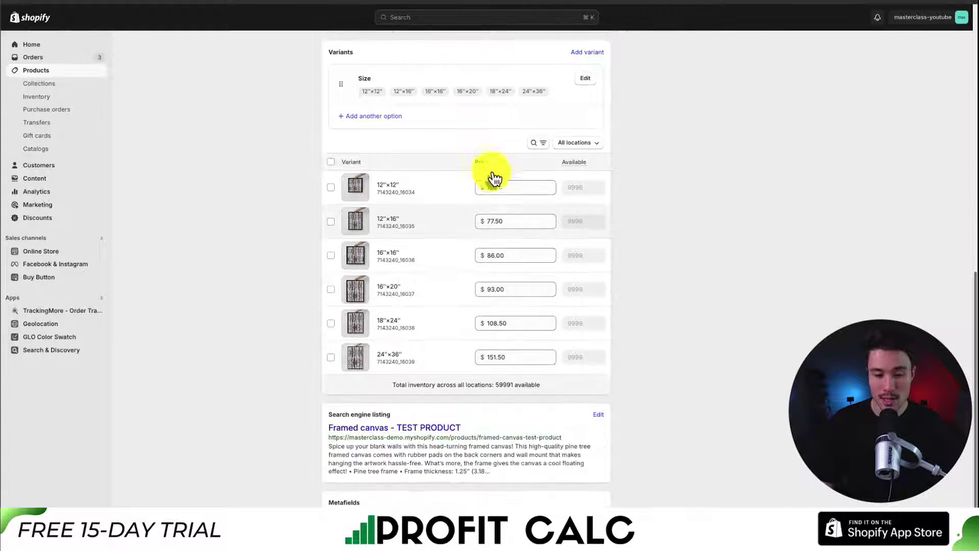
double_click(504, 192)
double_click(507, 255)
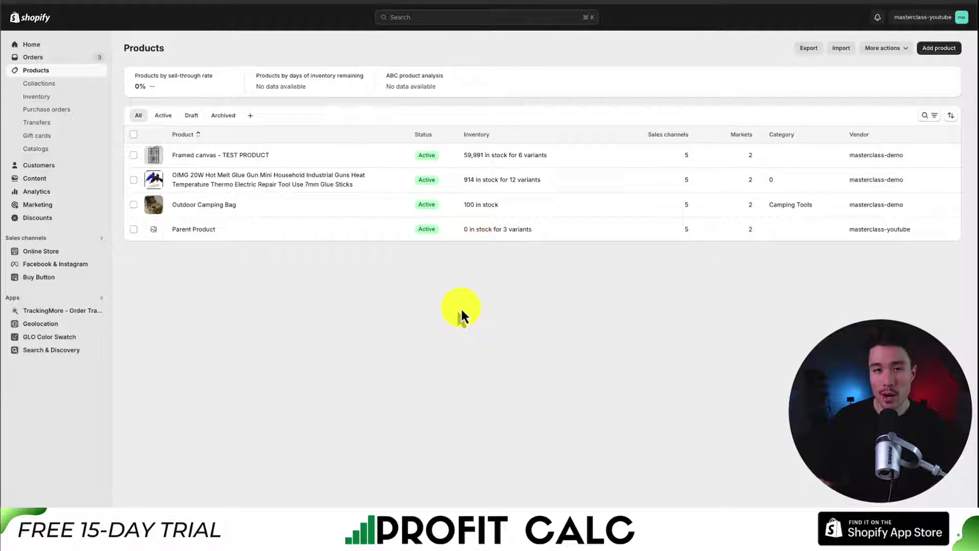
click(845, 49)
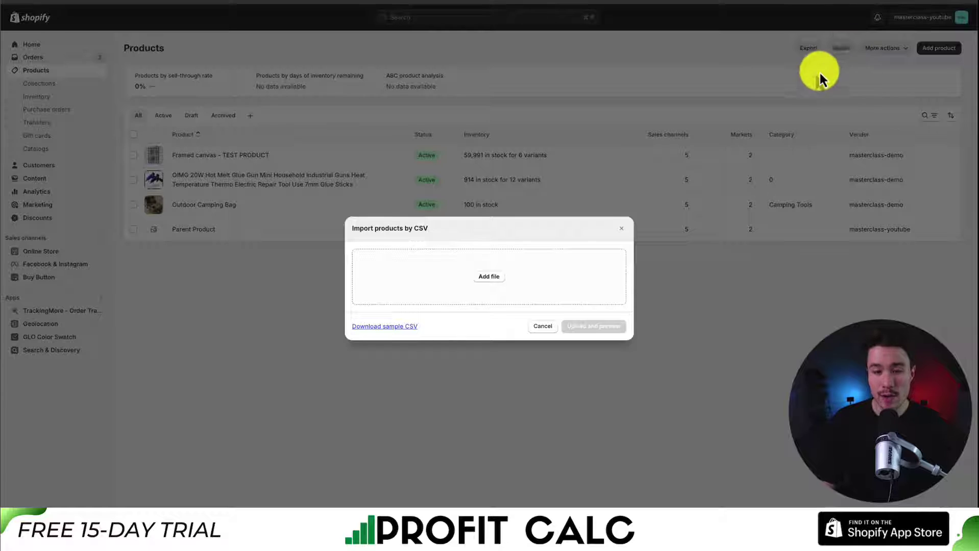
click(622, 229)
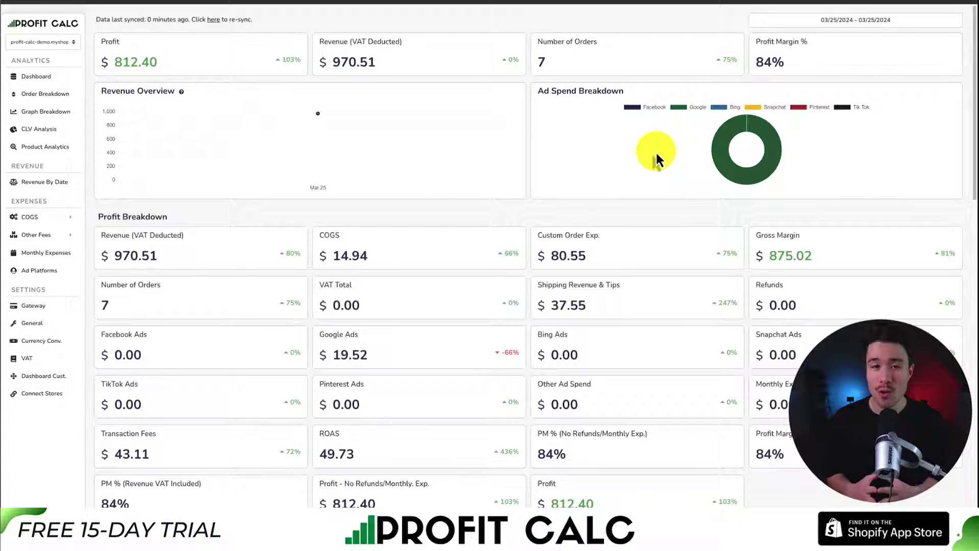
- Switch the Profit Calc dashboard date range to Last 7 Days and review the figures
click(863, 19)
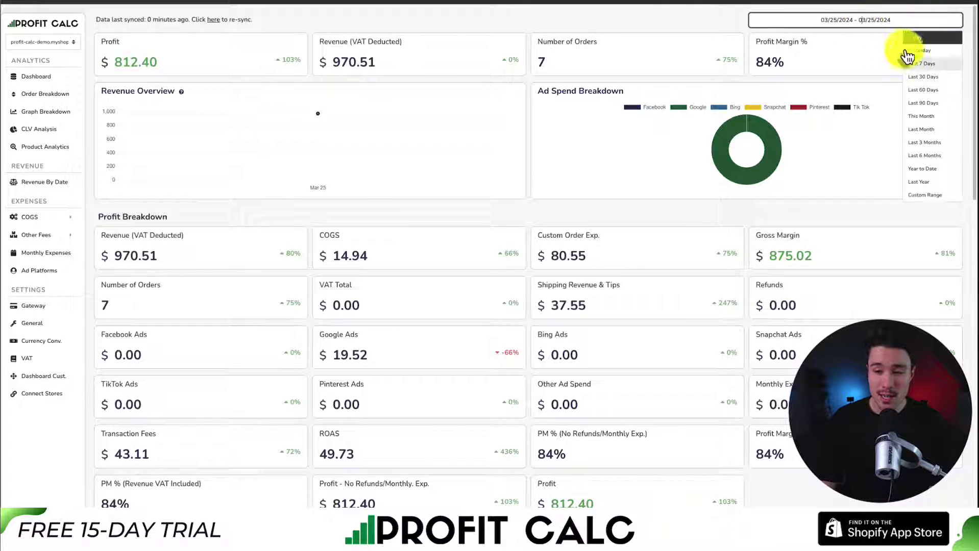
click(918, 62)
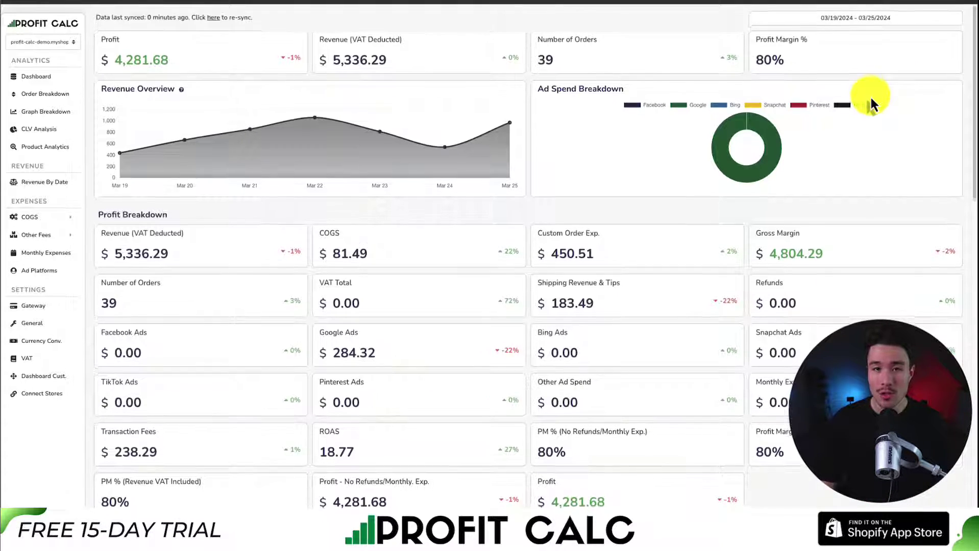
scroll(871, 102, down, 1)
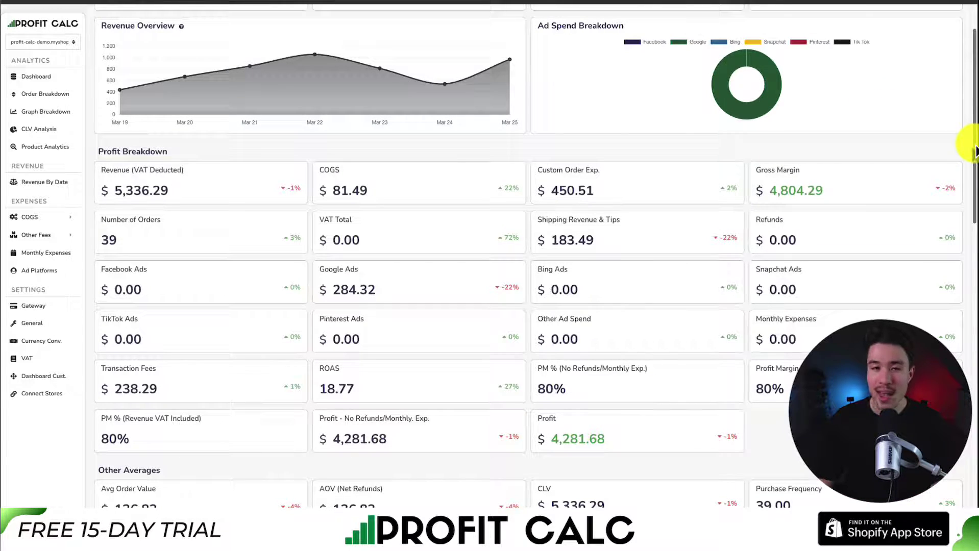
drag(975, 150, 976, 117)
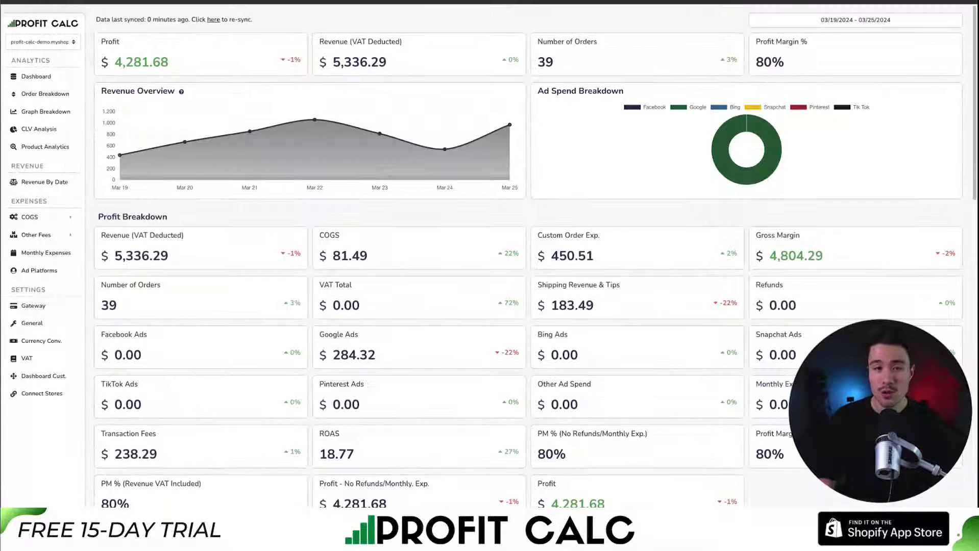